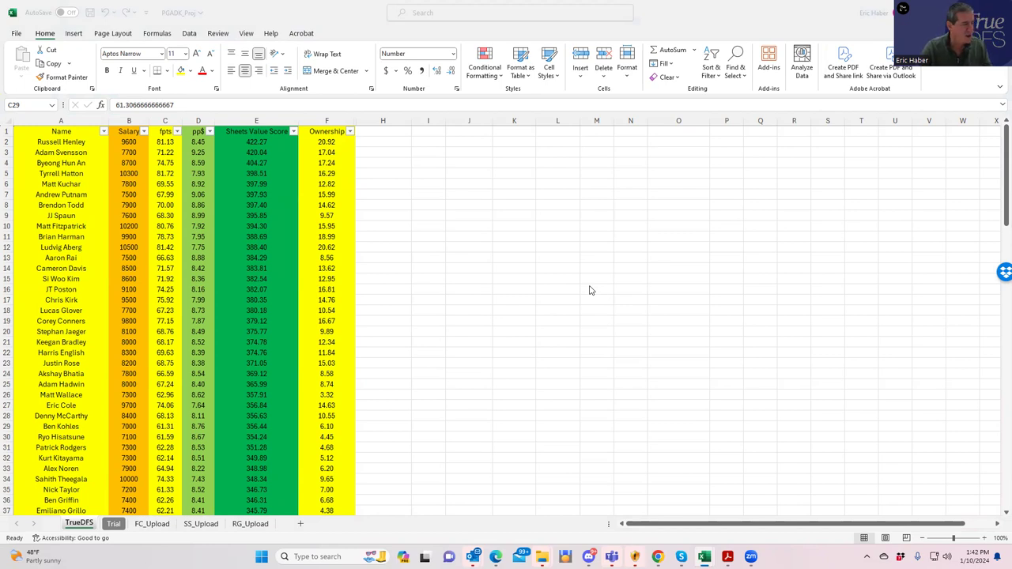
- Review the top-ranked golfer's entry in row 2 of the TrueDFS sheet
click(461, 279)
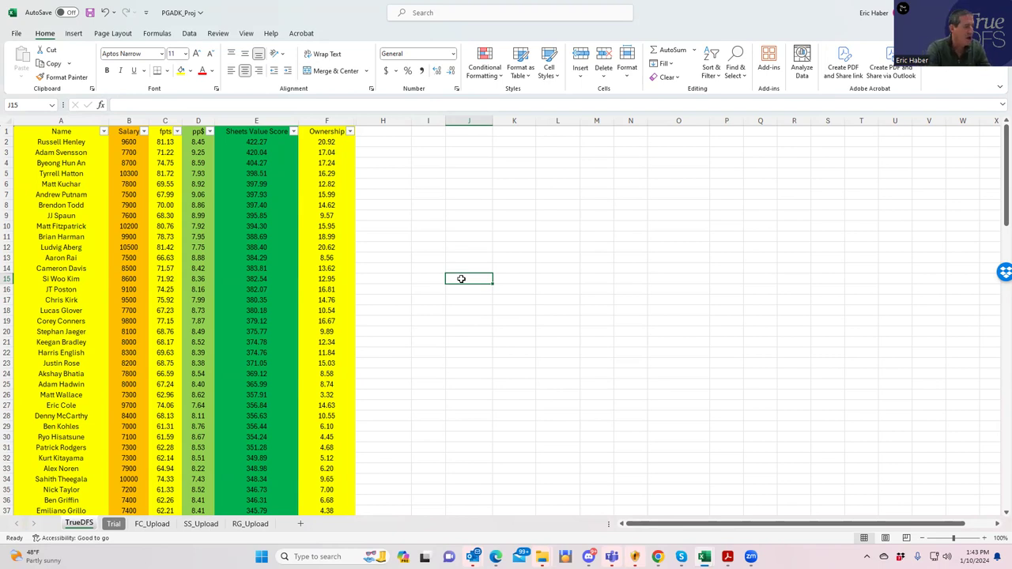
click(64, 144)
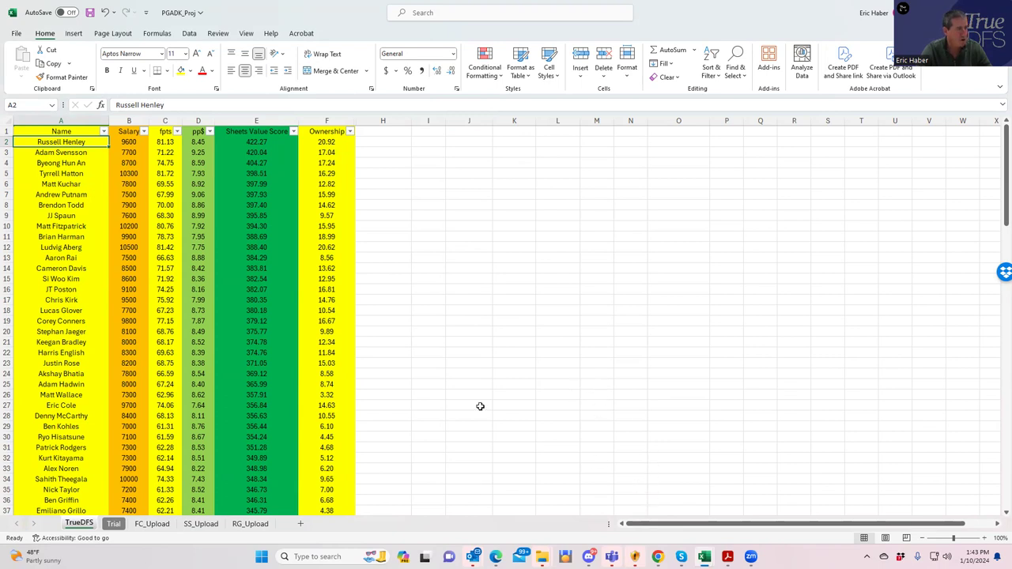
click(126, 173)
click(62, 143)
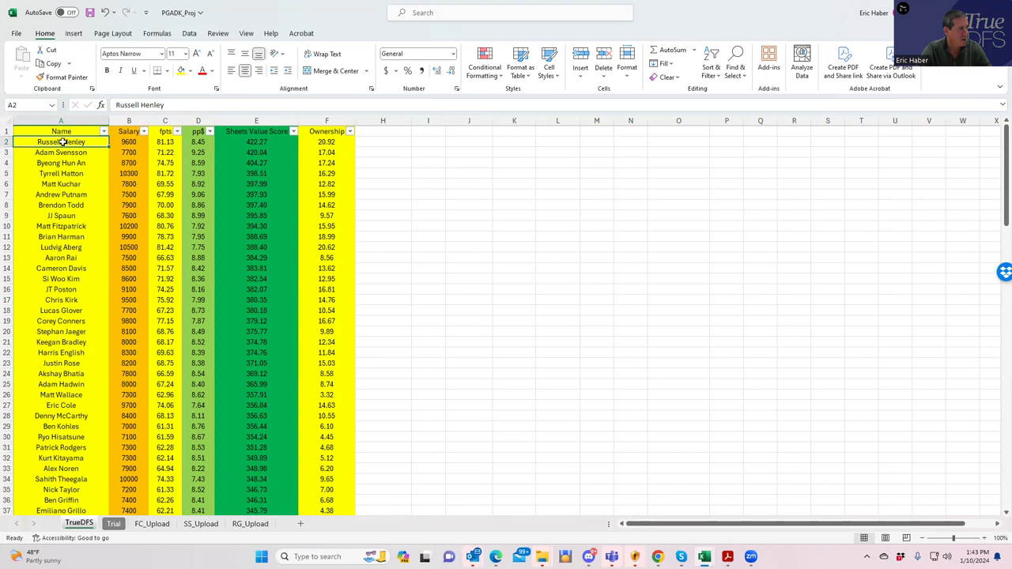
click(291, 183)
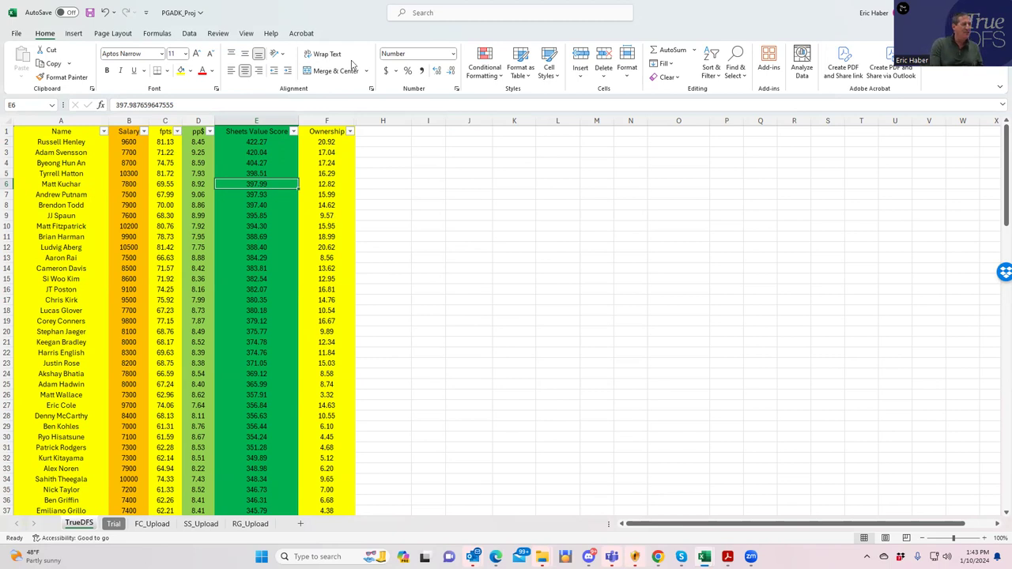
- Examine the Sheets Value Score column, comparing the scores of the golfers in rows 2 to 15
click(263, 141)
click(253, 173)
click(253, 204)
click(260, 142)
click(260, 208)
click(252, 279)
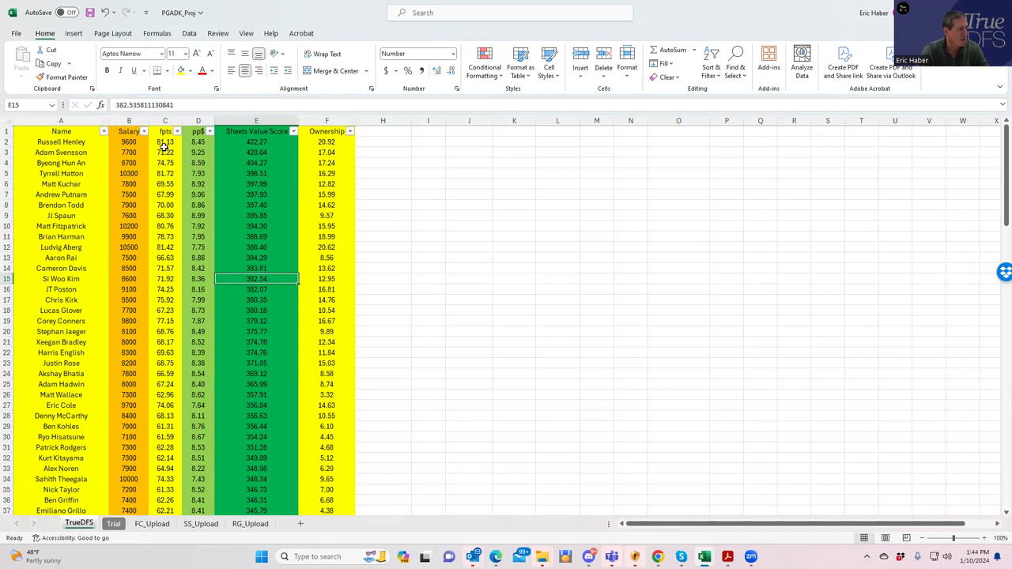
- Review the fpts and pp$ values down the golfer list, and the Ownership value of the top-ranked golfer
drag(163, 141, 168, 437)
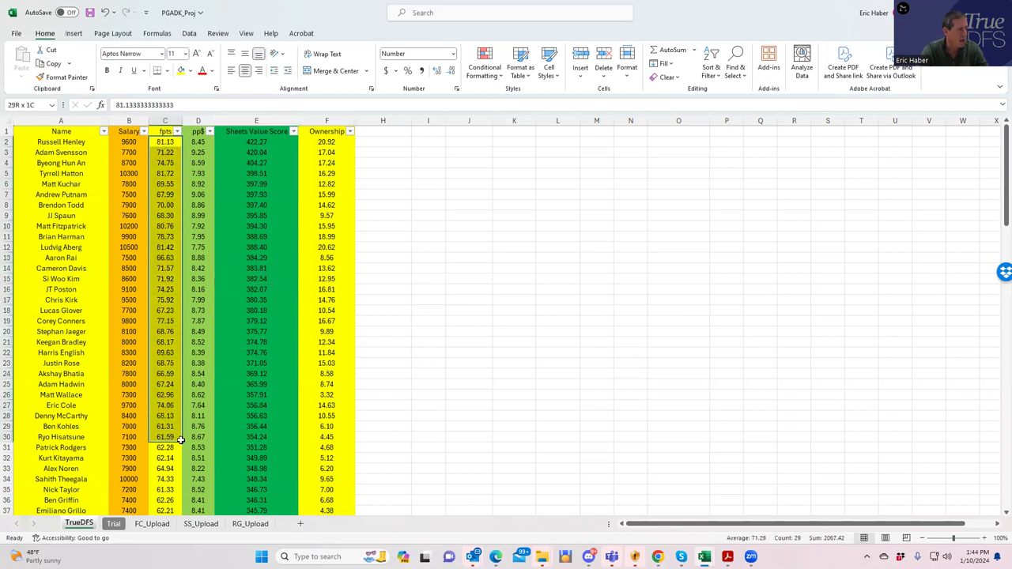
click(198, 143)
drag(197, 145, 199, 476)
mouse_move(326, 142)
mouse_down()
mouse_move(329, 511)
mouse_move(333, 124)
mouse_move(328, 143)
mouse_up()
- Examine Matt Kuchar's row across Ownership, Sheets Value Score, pp$ and Salary
click(321, 185)
click(251, 184)
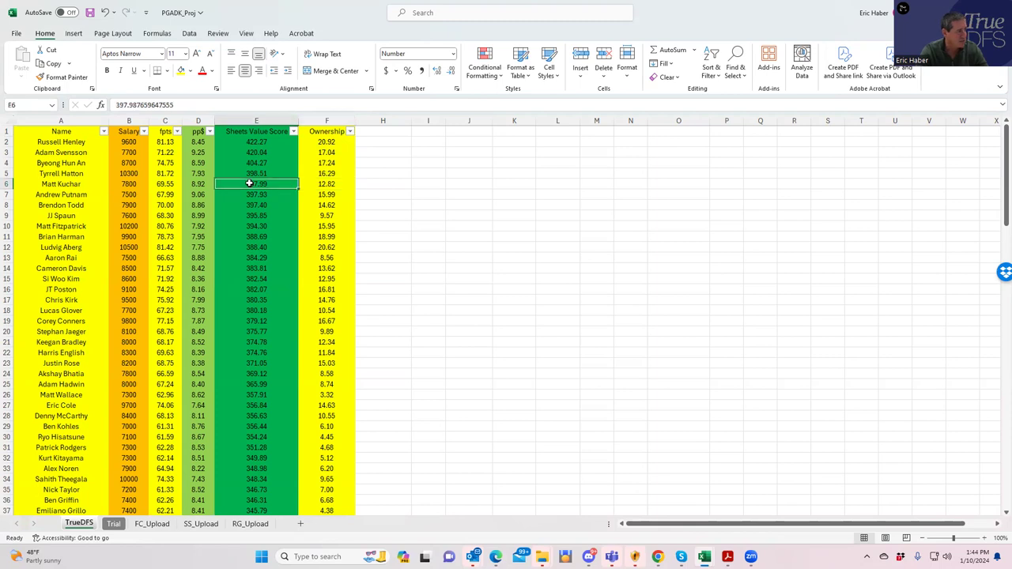
click(194, 184)
click(117, 185)
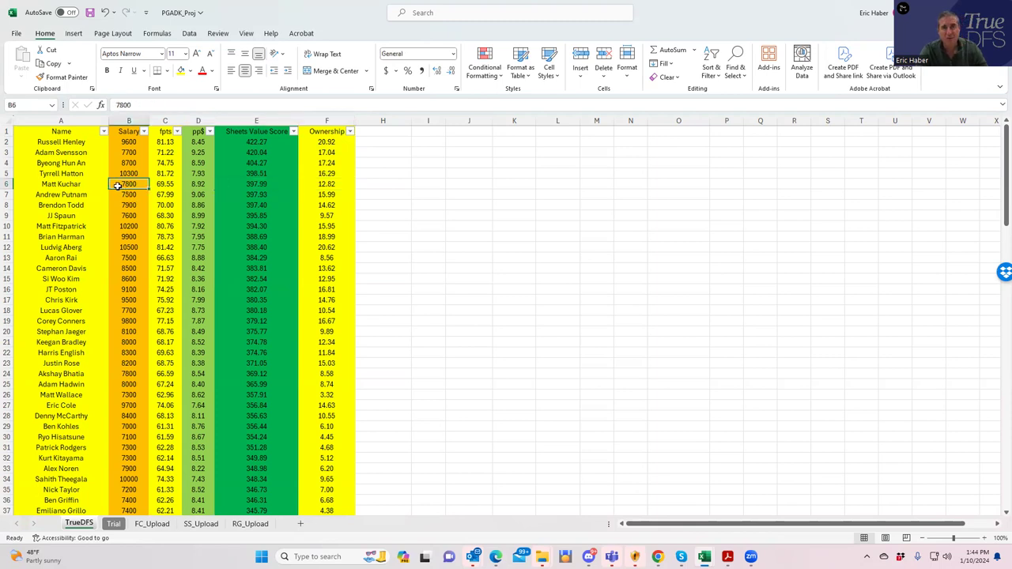
click(242, 180)
key(Right)
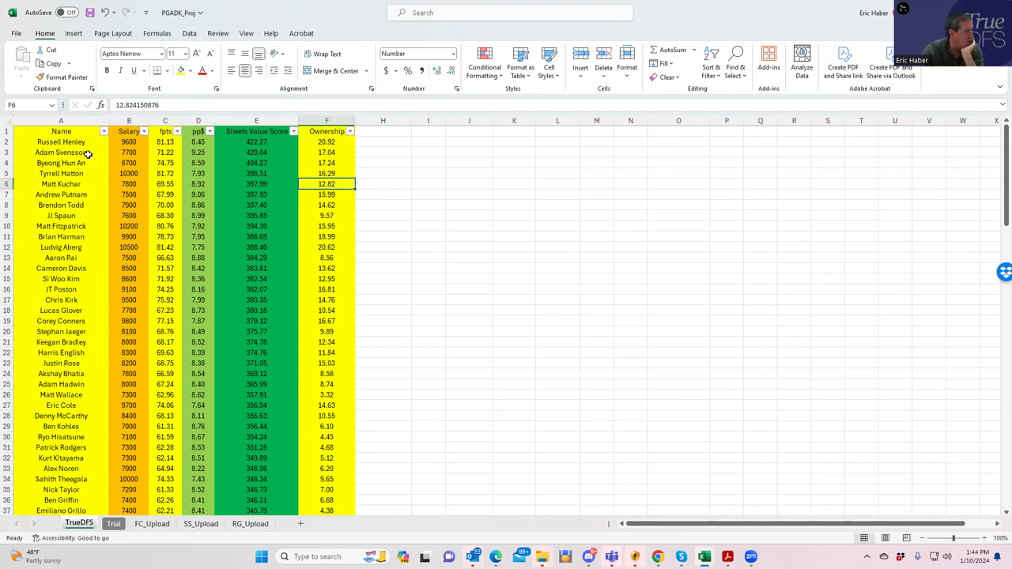
- Inspect the Ownership projections of the top eight golfers in rows 2 to 9
drag(327, 142, 328, 215)
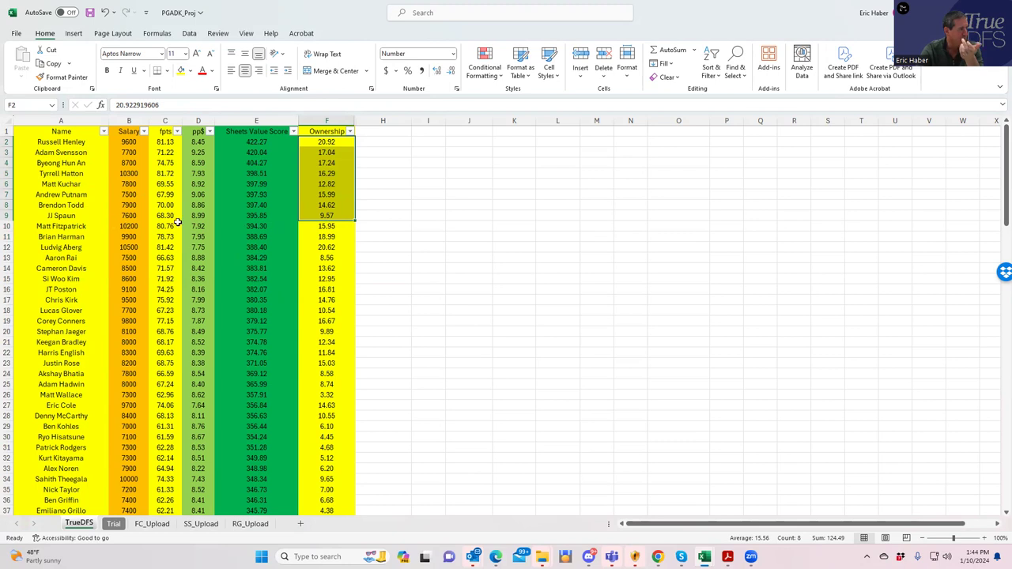
click(328, 214)
click(328, 204)
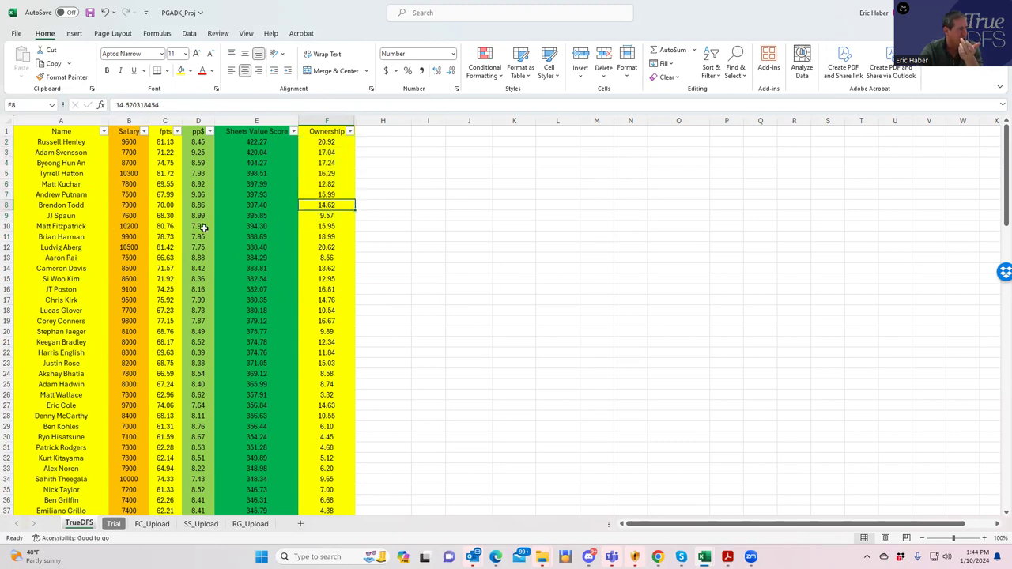
- Compare the salaries of the cheaper golfers in rows 6 to 9 with the one in row 13
click(129, 195)
click(131, 215)
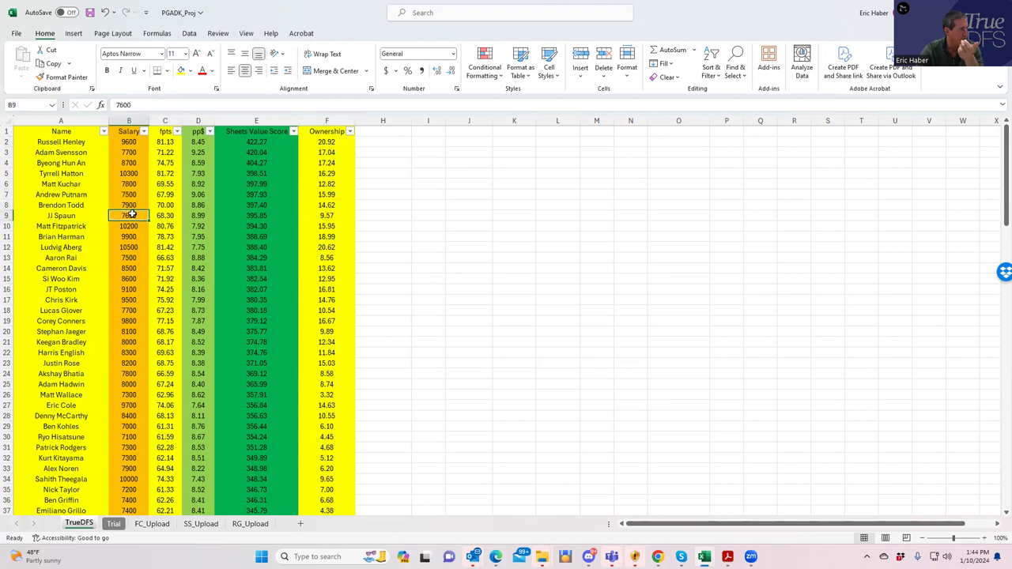
click(136, 246)
click(133, 195)
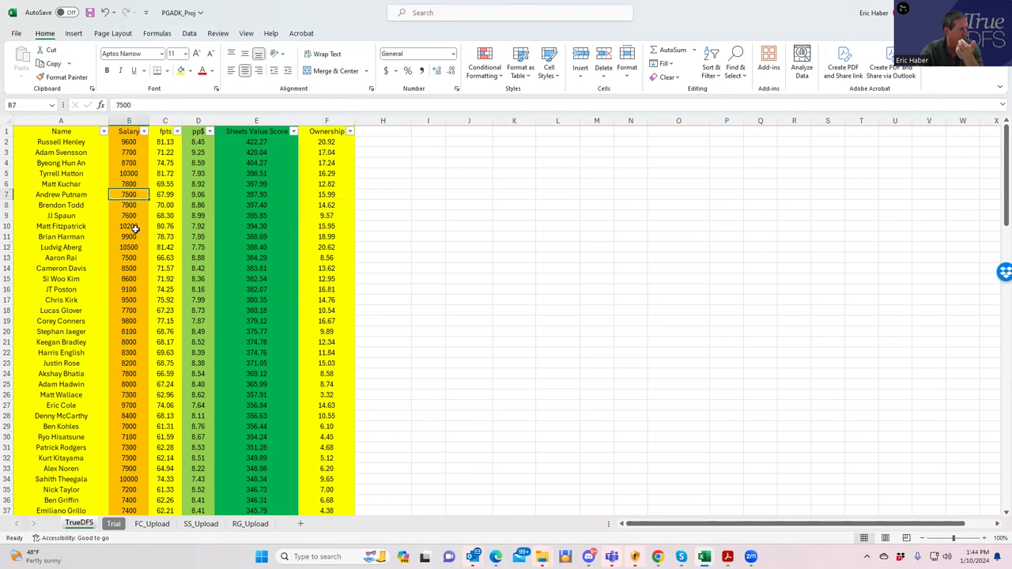
click(131, 205)
click(131, 259)
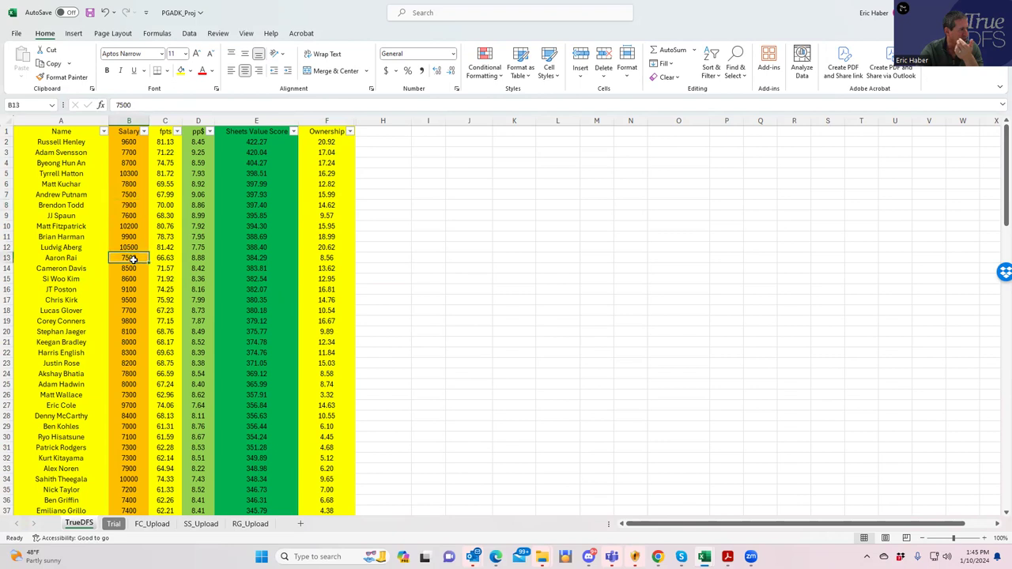
click(131, 196)
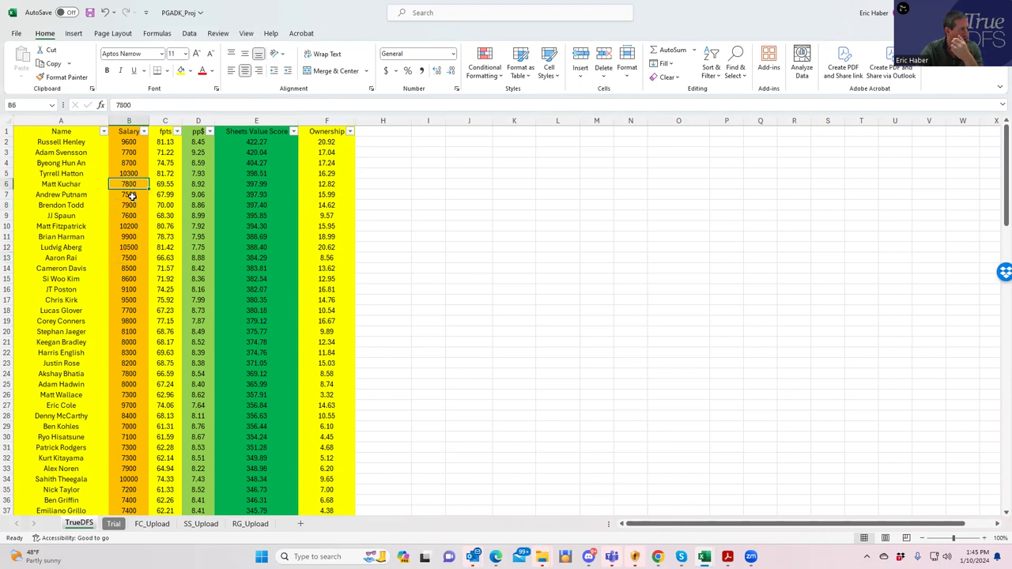
click(129, 259)
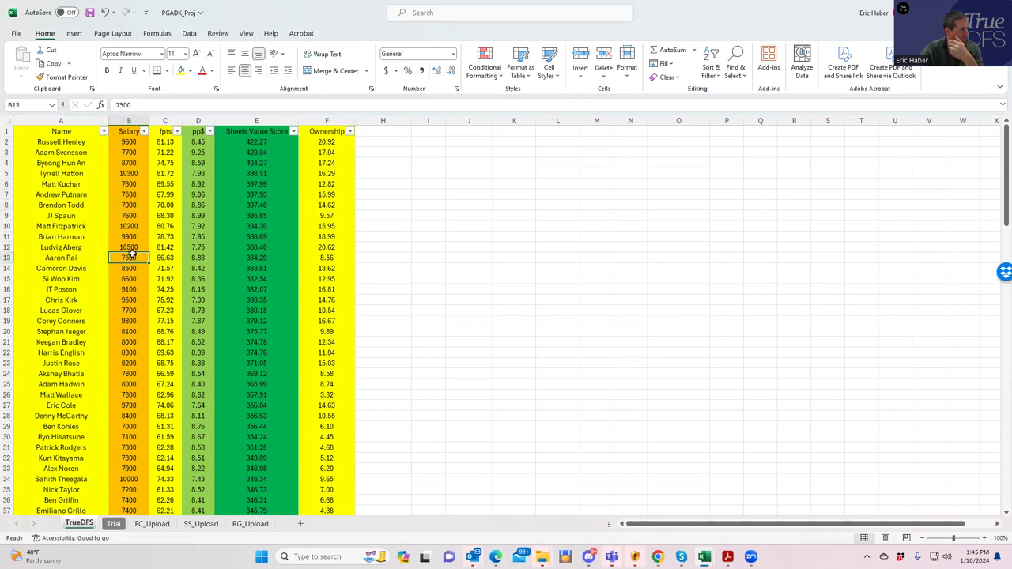
- Compare Aaron Rai's salary, value score and ownership with the value score, ownership and fpts of the golfers above him
click(256, 183)
click(255, 247)
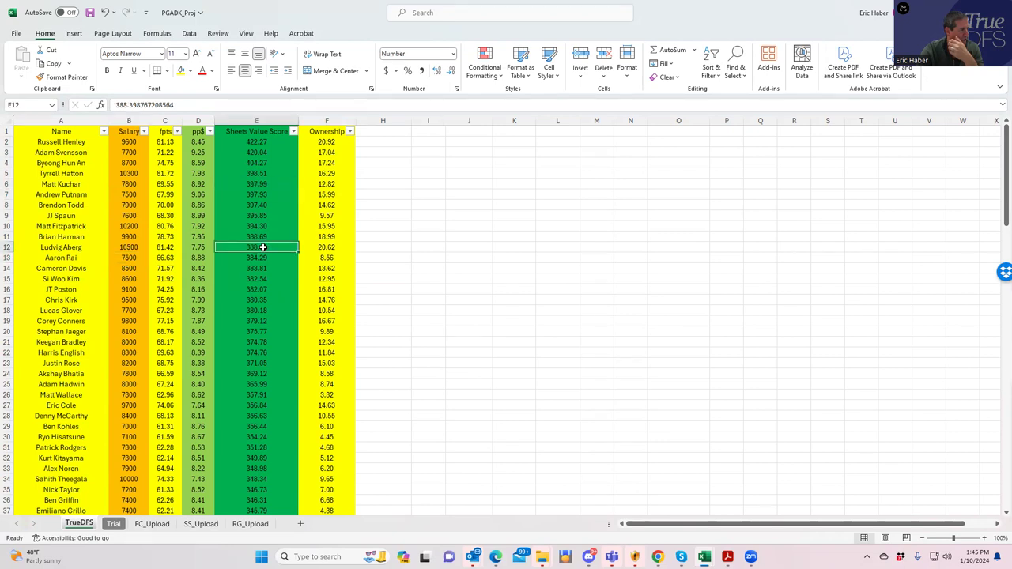
click(135, 259)
click(254, 258)
click(322, 257)
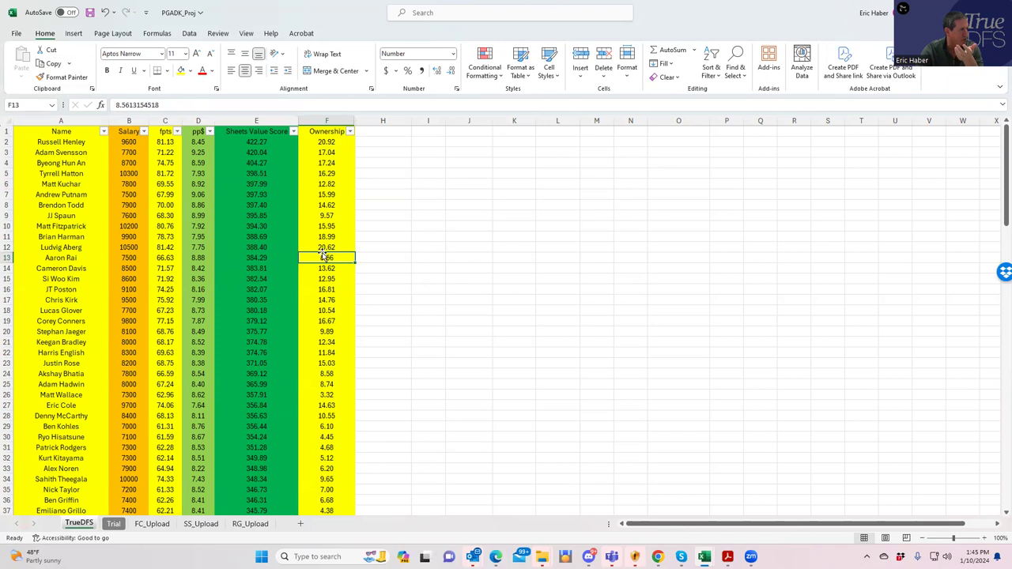
click(320, 193)
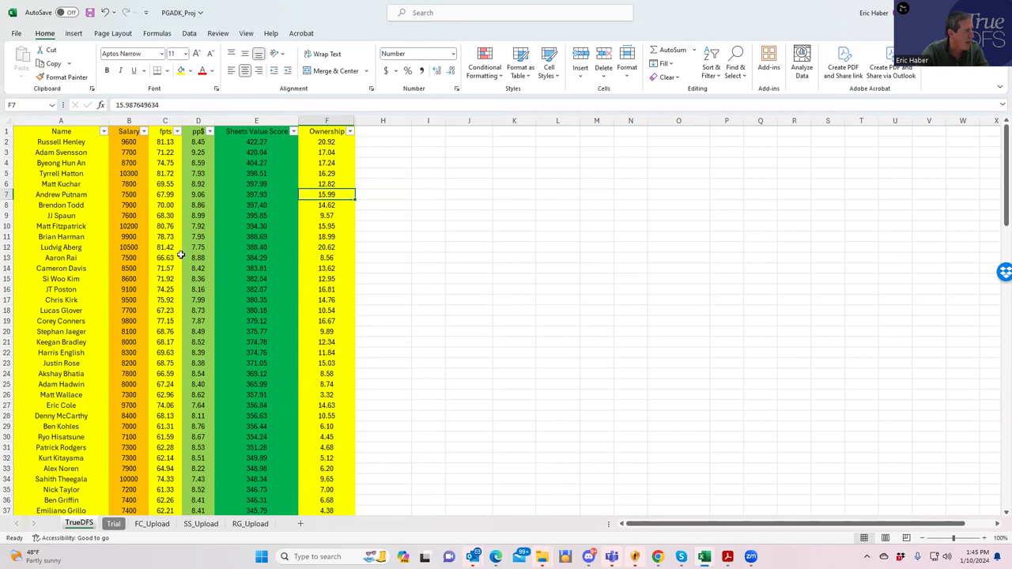
click(169, 194)
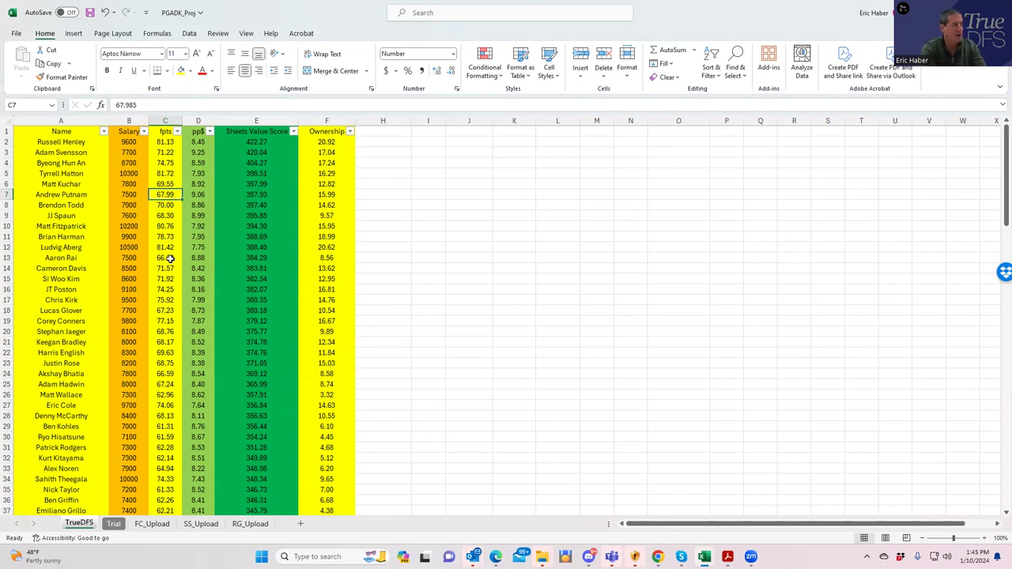
- Check the salaries of the three golfers priced above 10,000, and the top-ranked golfer's name and value score
click(129, 173)
click(138, 226)
click(129, 246)
click(48, 142)
click(250, 143)
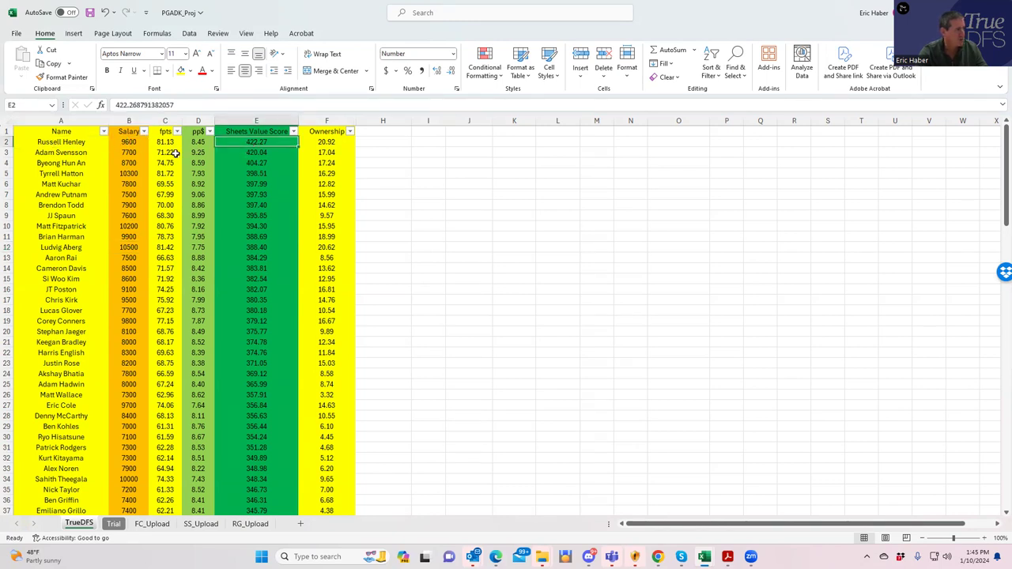
- Compare the salaries of the most expensive golfers in rows 5, 10 and 12 with those in rows 3 and 4
click(129, 170)
click(128, 226)
click(131, 246)
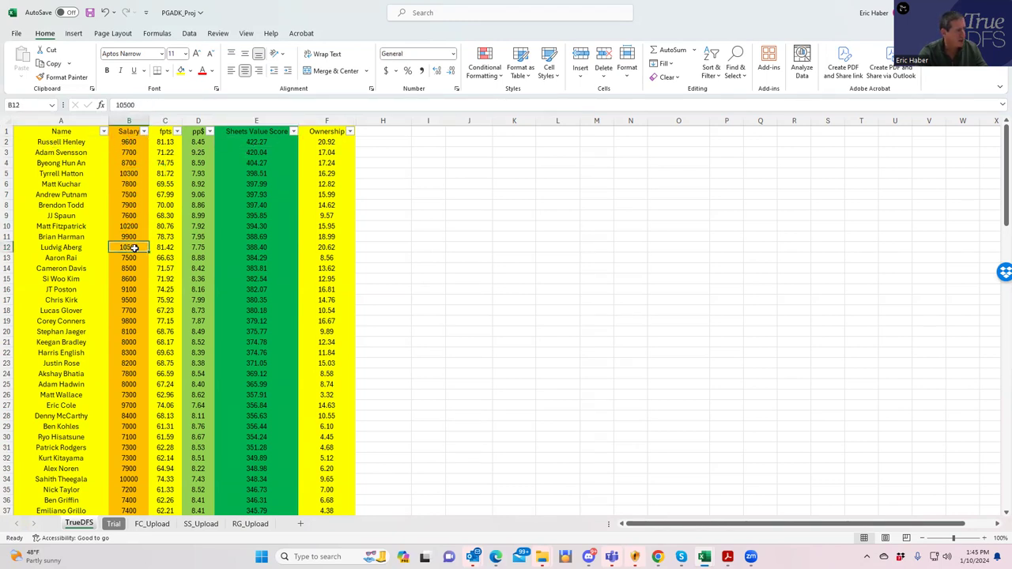
click(124, 227)
click(123, 164)
click(129, 228)
click(126, 245)
click(125, 226)
click(129, 173)
click(128, 227)
click(127, 246)
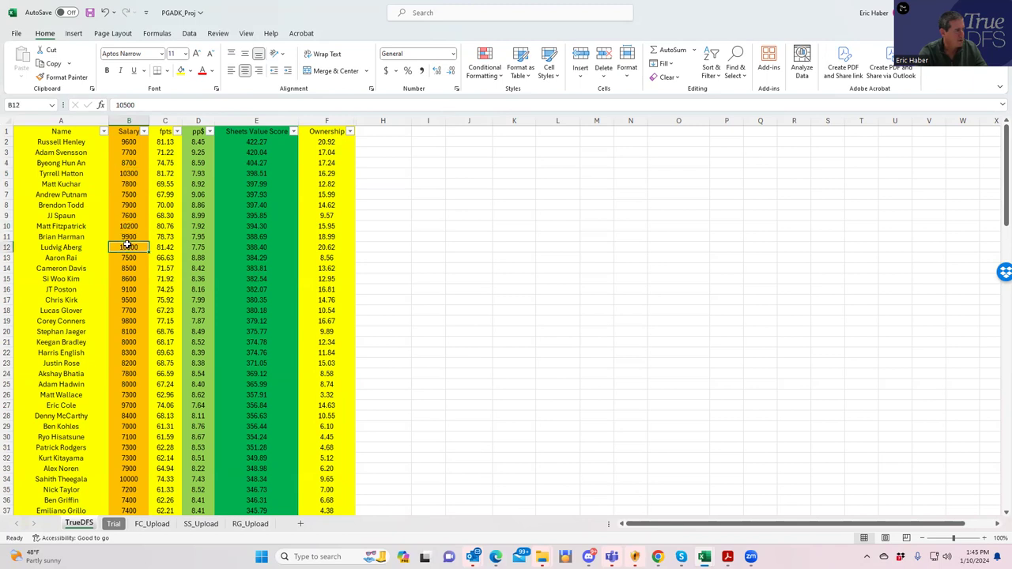
click(128, 163)
click(129, 152)
click(128, 163)
click(129, 227)
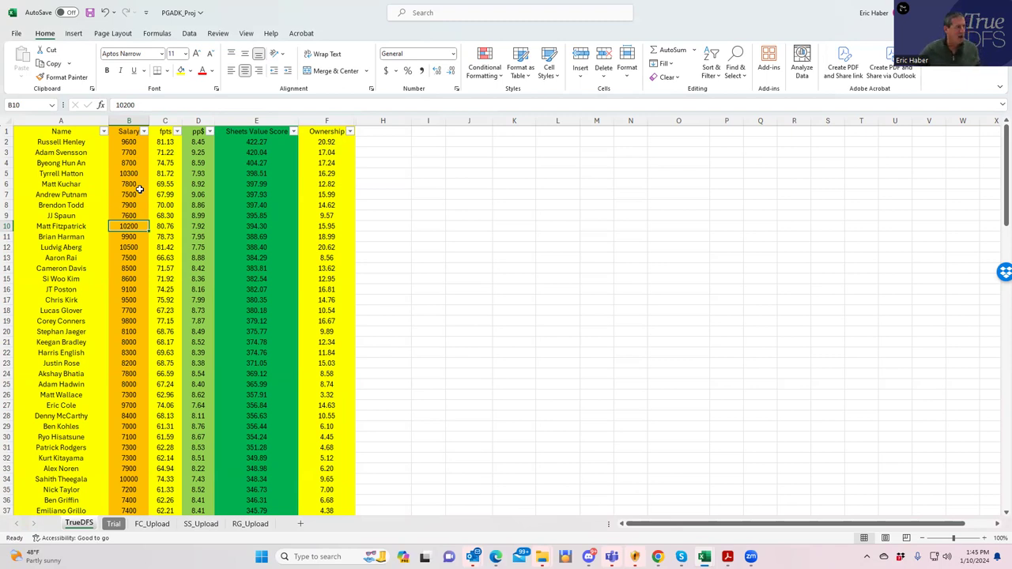
- Check Adam Svensson's salary and ownership, and the salaries of the cheaper golfers in rows 6, 7 and 9
click(133, 152)
click(324, 154)
click(135, 183)
click(135, 195)
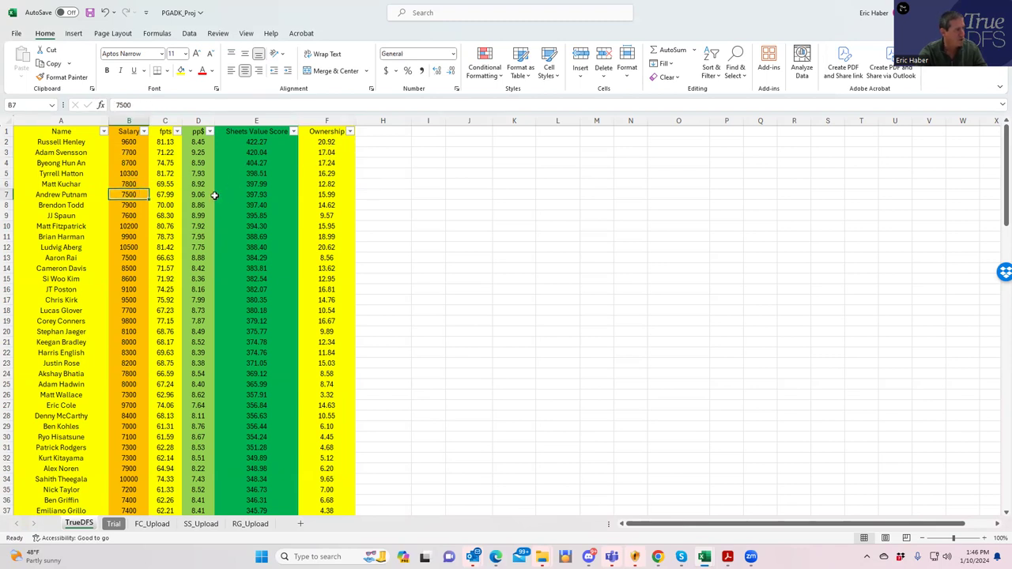
click(129, 214)
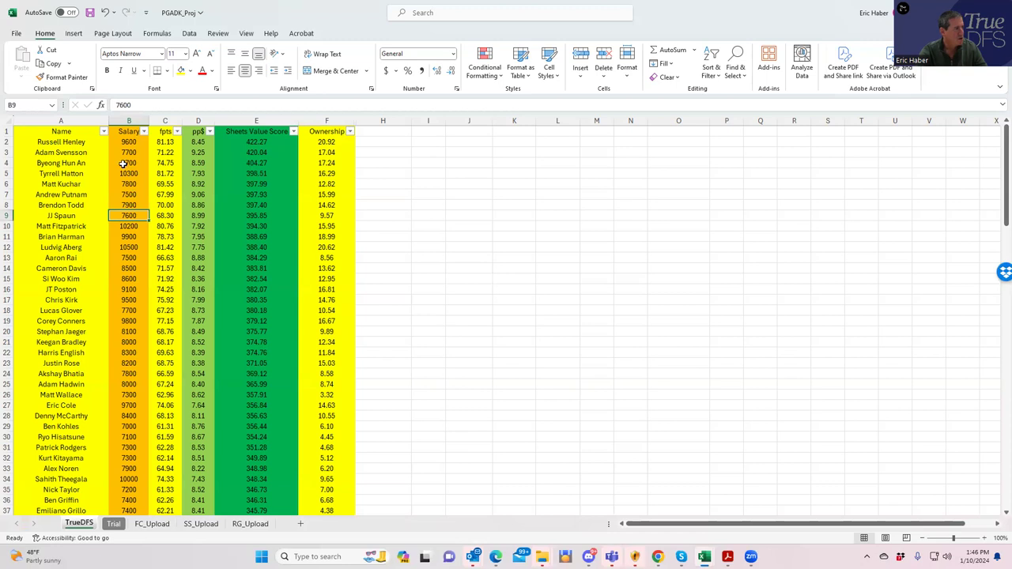
- Select the top golfers' names and salaries to review the mix of prices through row 12
drag(125, 142, 128, 184)
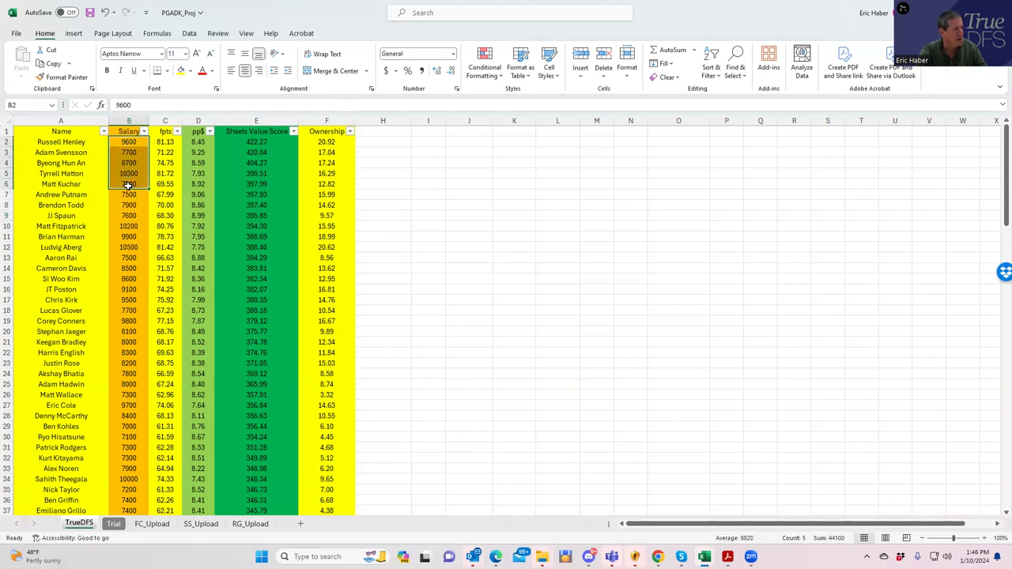
click(422, 202)
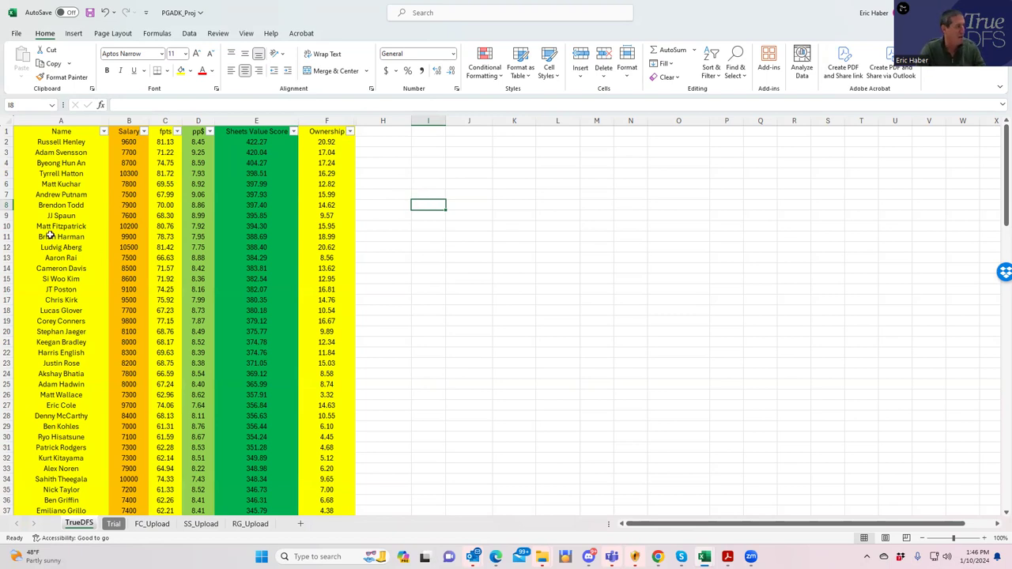
drag(56, 142, 119, 231)
drag(126, 145, 133, 240)
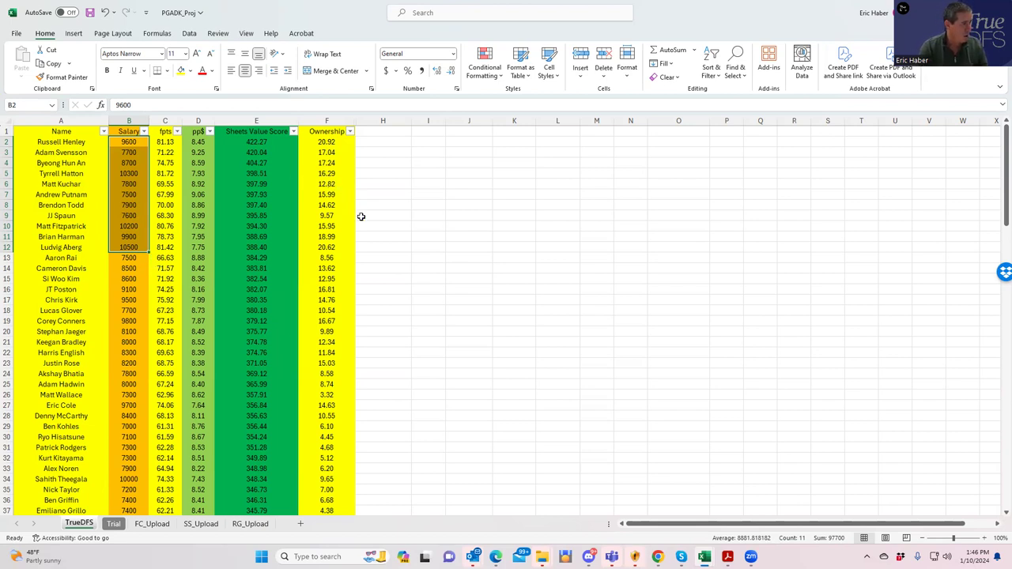
- Compare Ludvig Aberg's ownership with the top-ranked golfer's, and check Aberg's salary
click(326, 244)
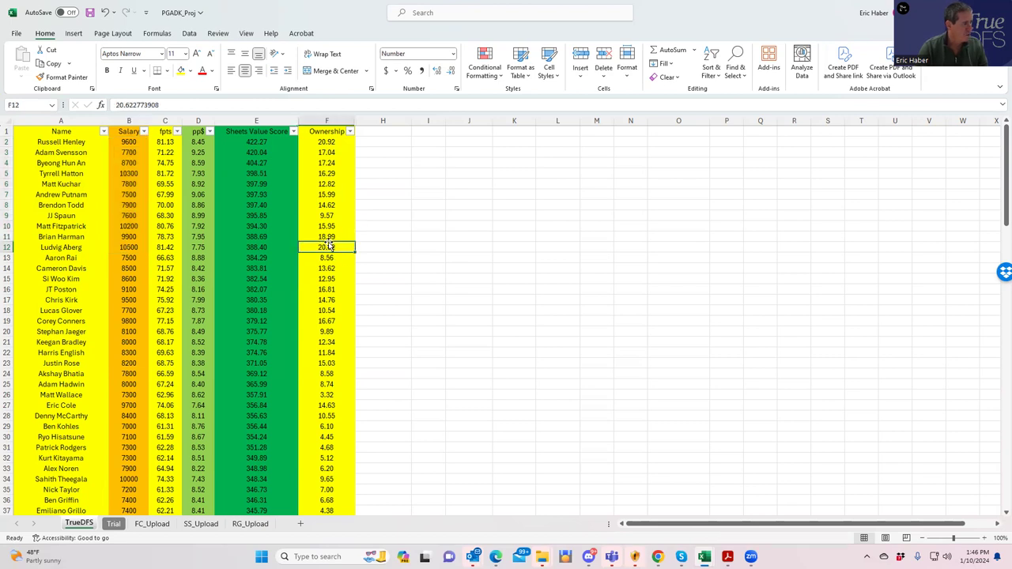
click(325, 141)
click(325, 248)
click(128, 247)
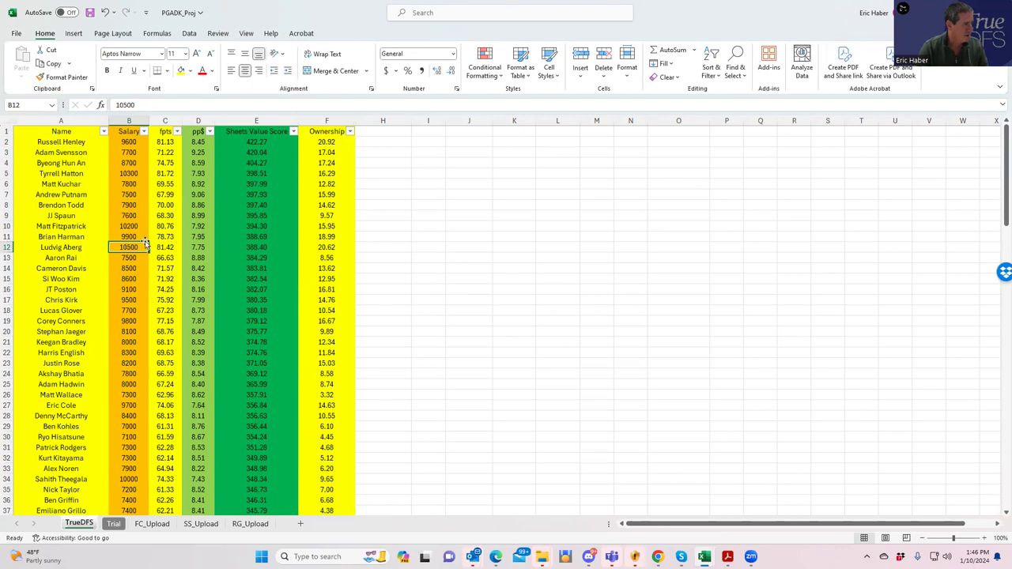
- Compare the Ownership values of Matt Kuchar, JJ Spaun and Aaron Rai
click(332, 185)
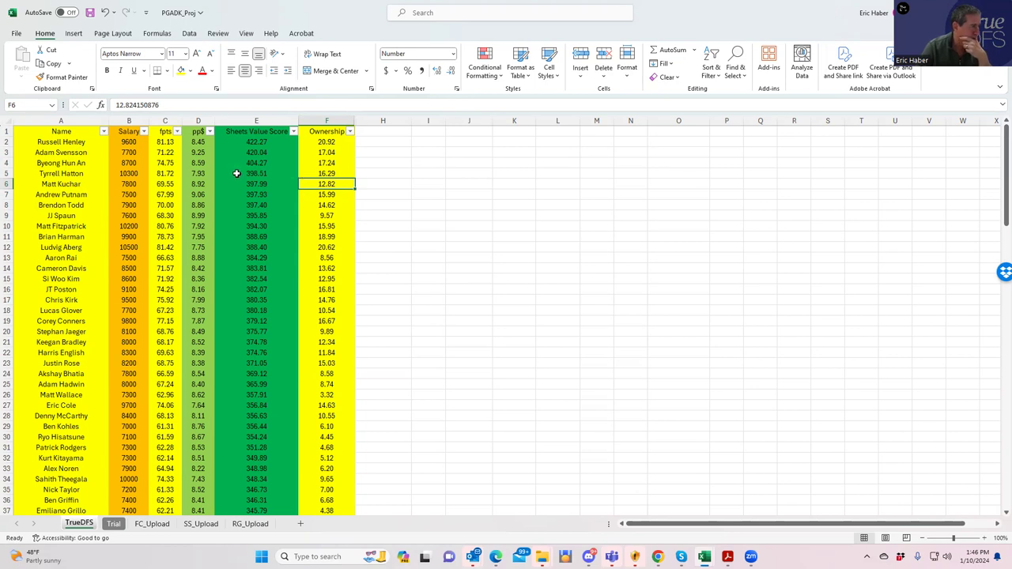
click(330, 214)
click(328, 258)
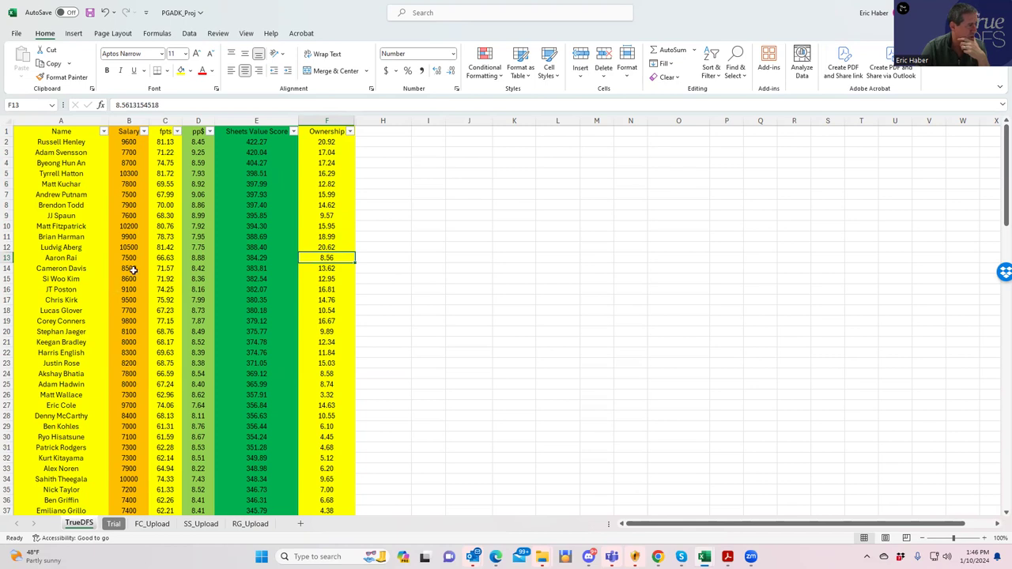
click(325, 214)
click(327, 257)
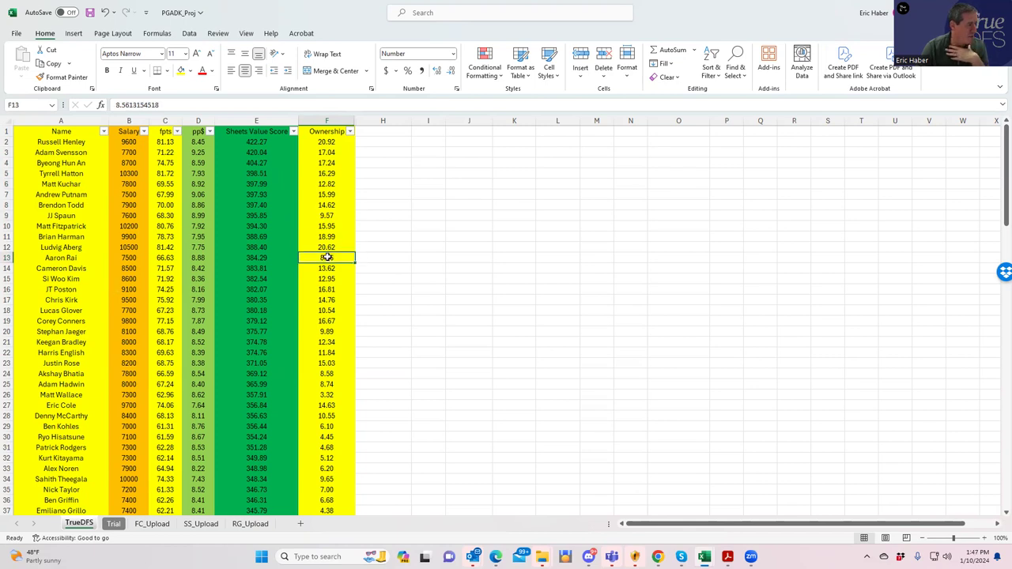
click(325, 218)
click(328, 253)
click(327, 219)
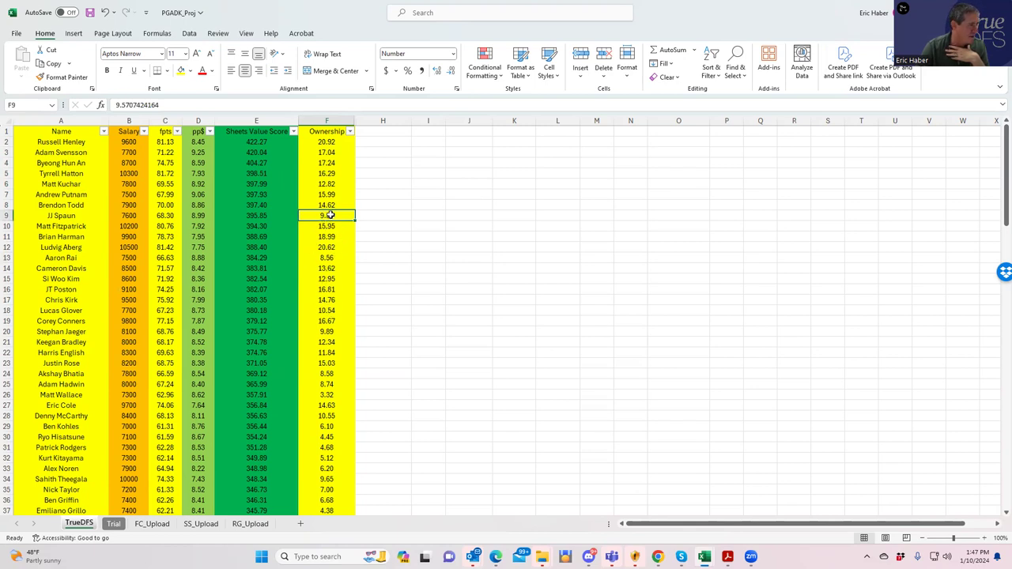
- Compare the Ownership values of Aaron Rai and Stephan Jaeger
click(325, 257)
click(325, 332)
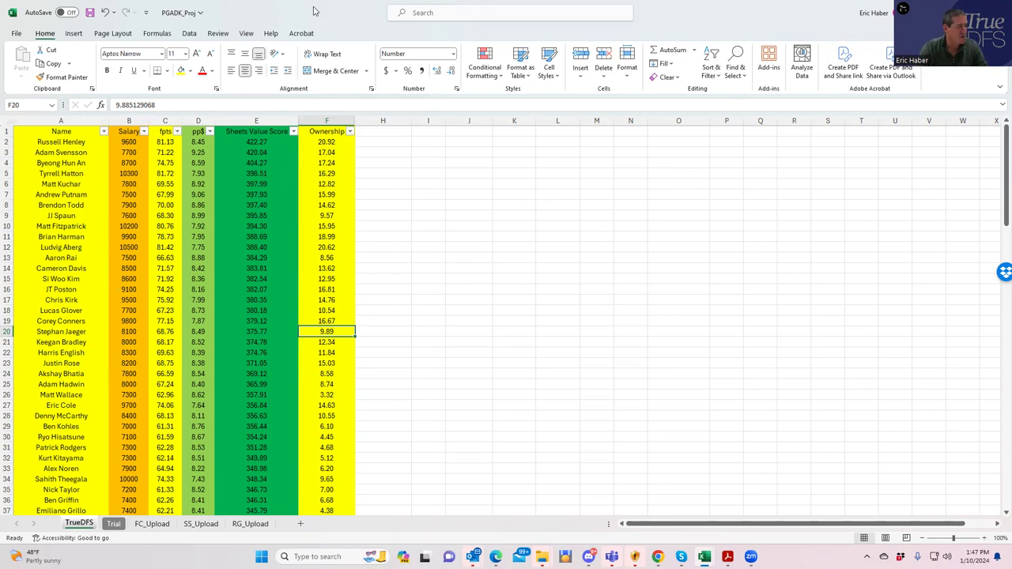
double_click(357, 20)
click(820, 61)
- Review the top golfers' names and salaries through row 13, and check the ownership of Aaron Rai, JJ Spaun and Adam Svensson
drag(63, 142, 143, 258)
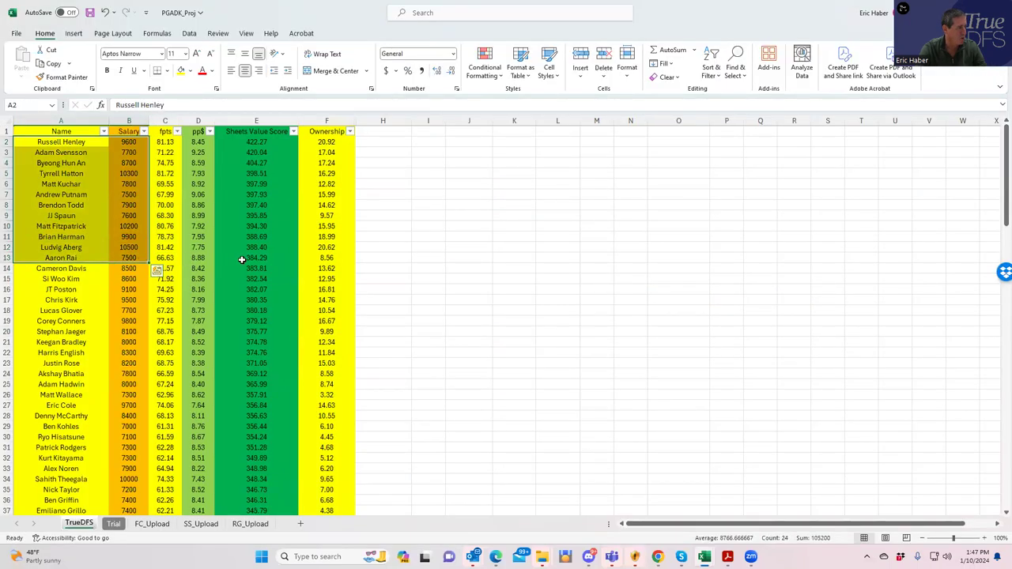
click(329, 258)
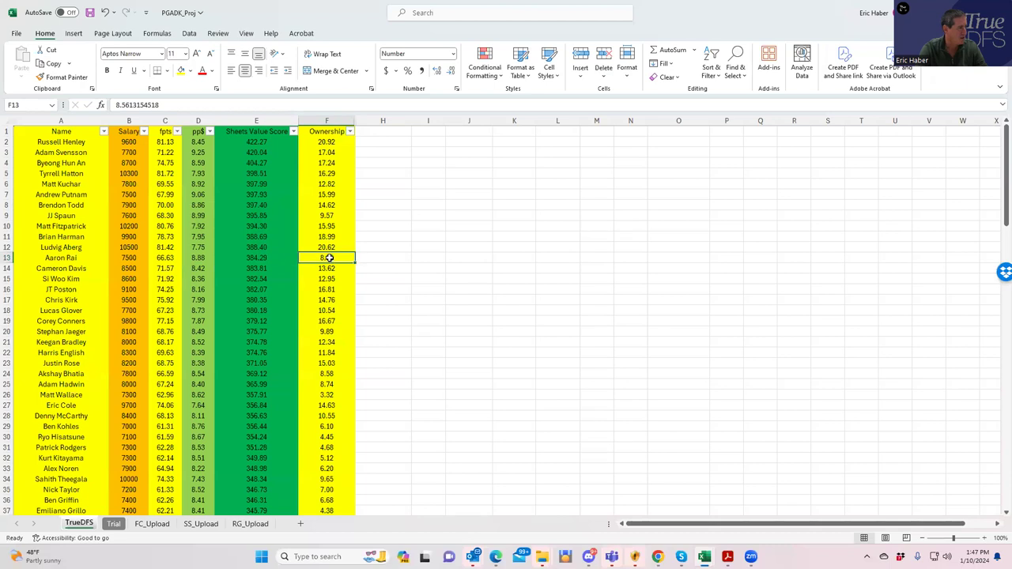
click(321, 216)
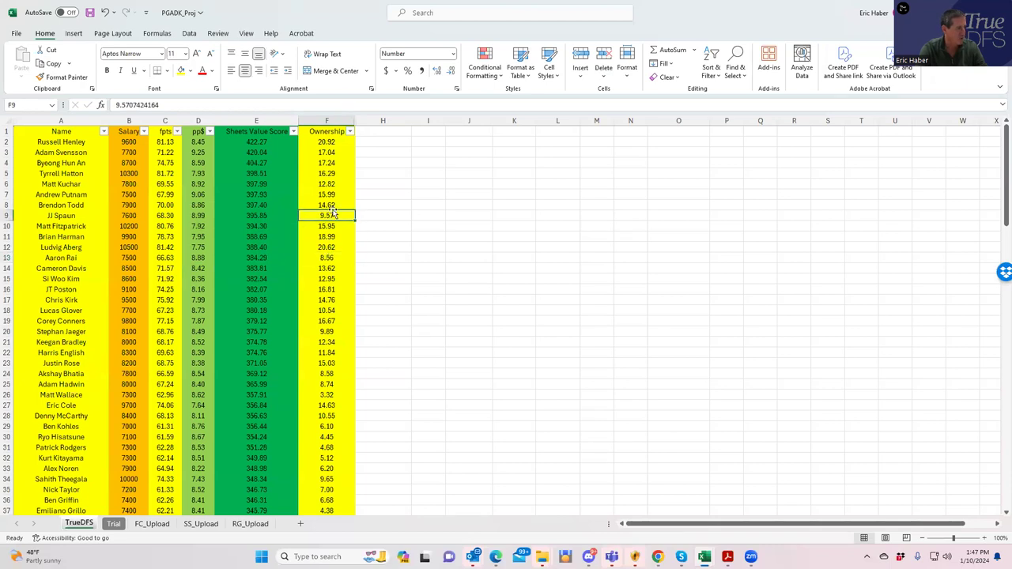
click(321, 153)
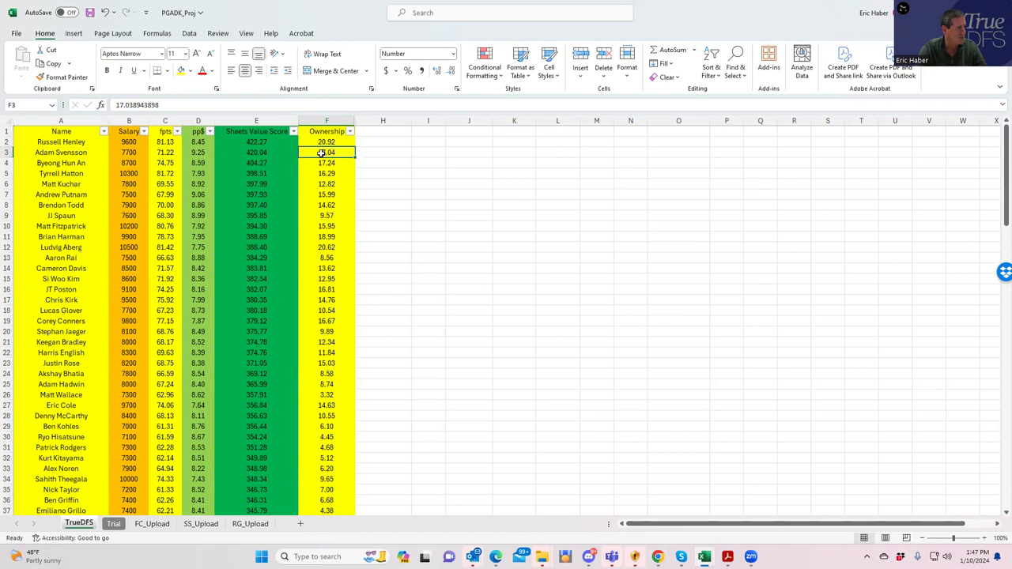
- Compare the Sheets Value Scores of Adam Svensson, Byeong Hun An and Russell Henley, and recheck Svensson's ownership
click(253, 152)
click(255, 163)
click(321, 153)
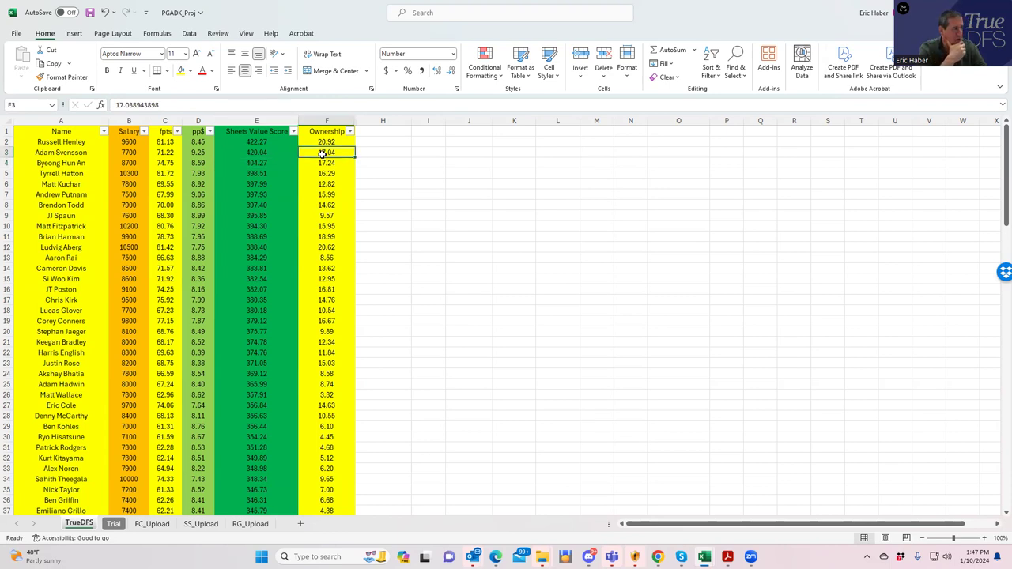
click(247, 140)
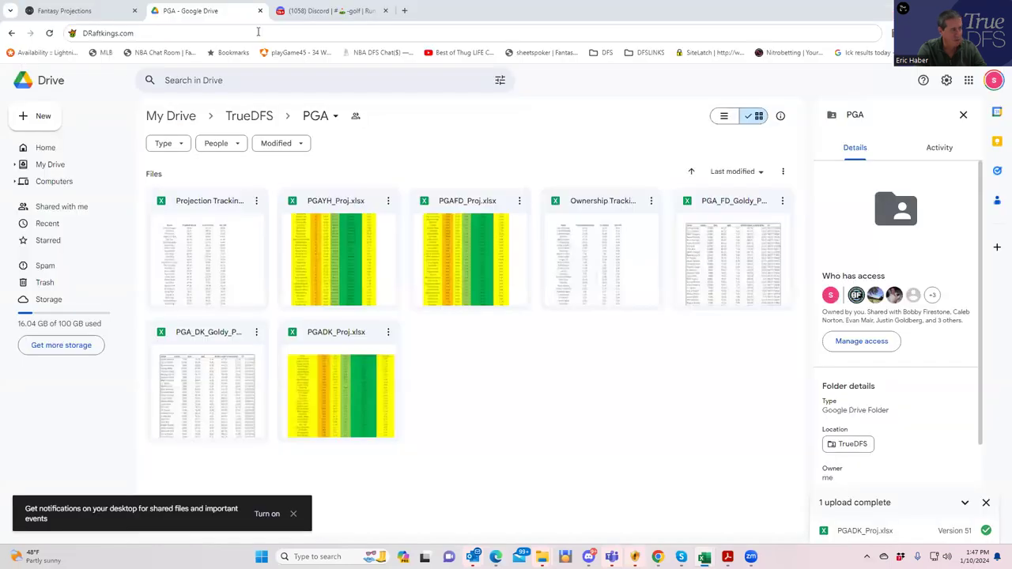
- Switch to the browser, open sabersim.com in the Google Drive tab and go to the site's login
click(257, 33)
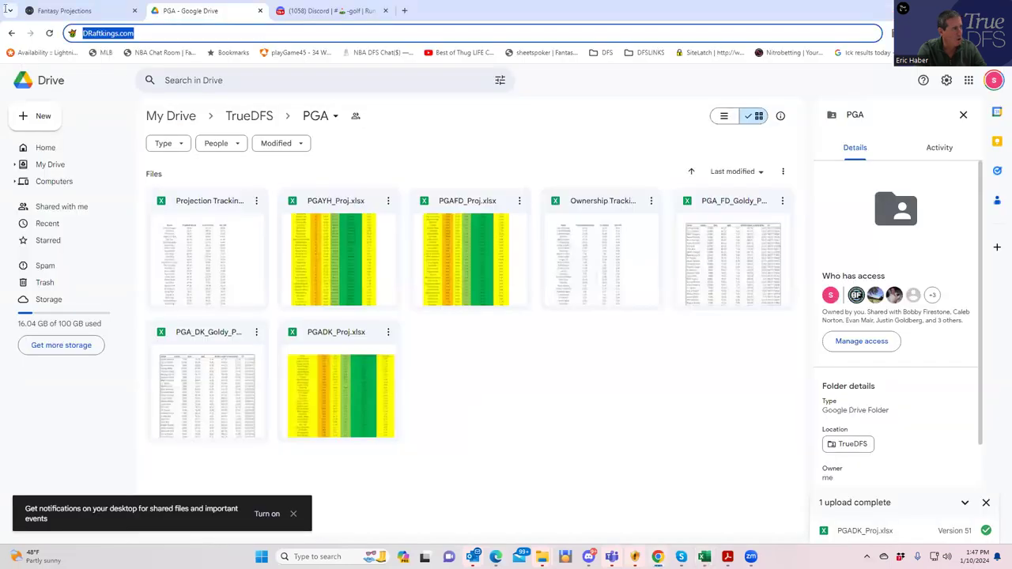
text(SA)
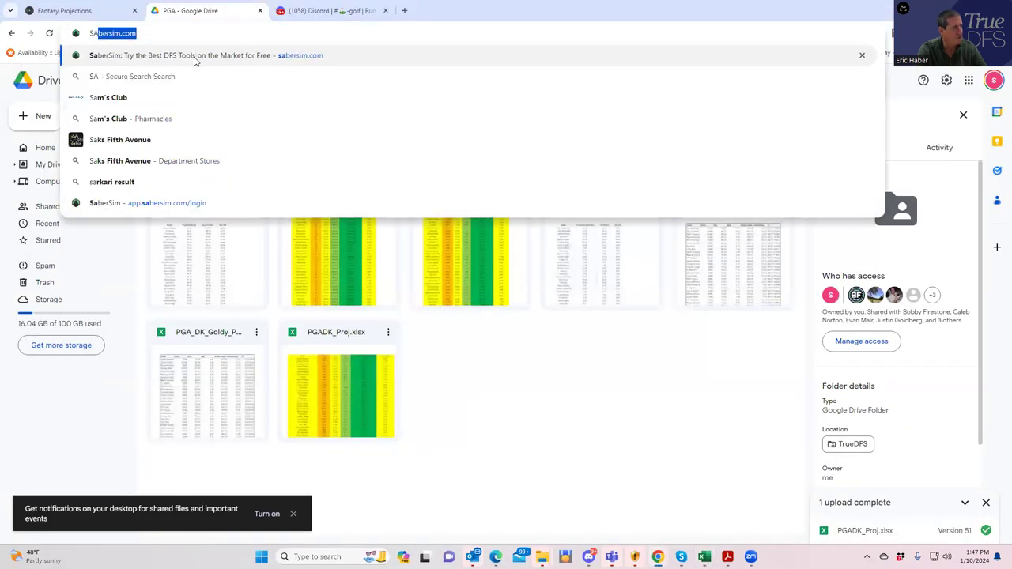
click(195, 57)
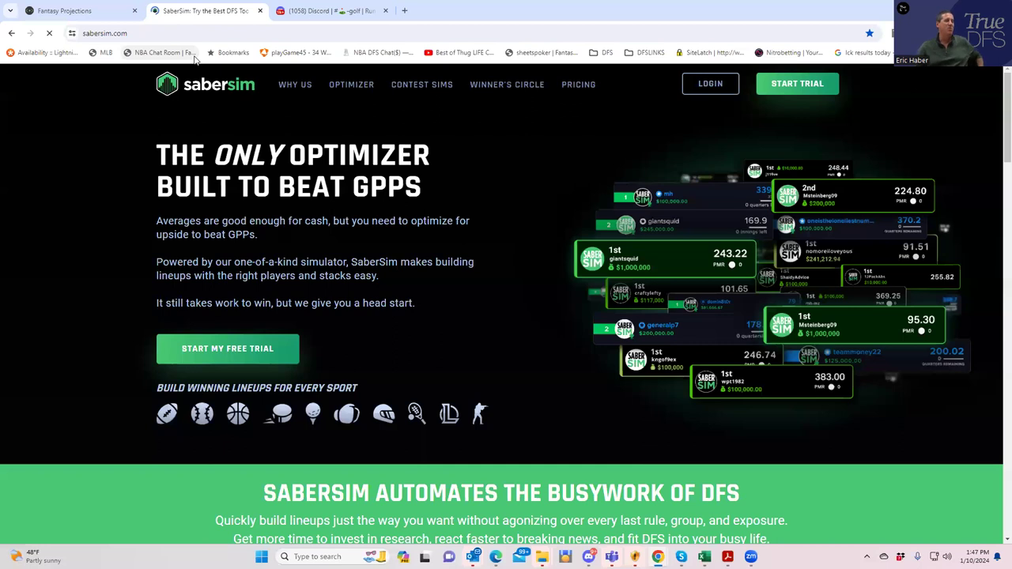
click(702, 87)
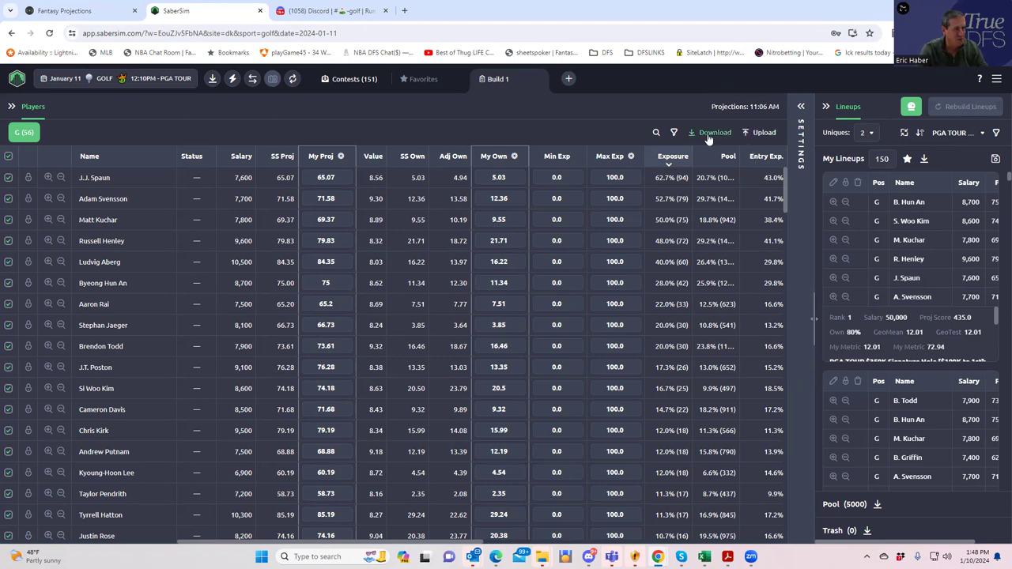
- Load the PGADK_Sim file from the KrugPGA folder as a custom data upload for the golf slate
click(755, 134)
click(644, 141)
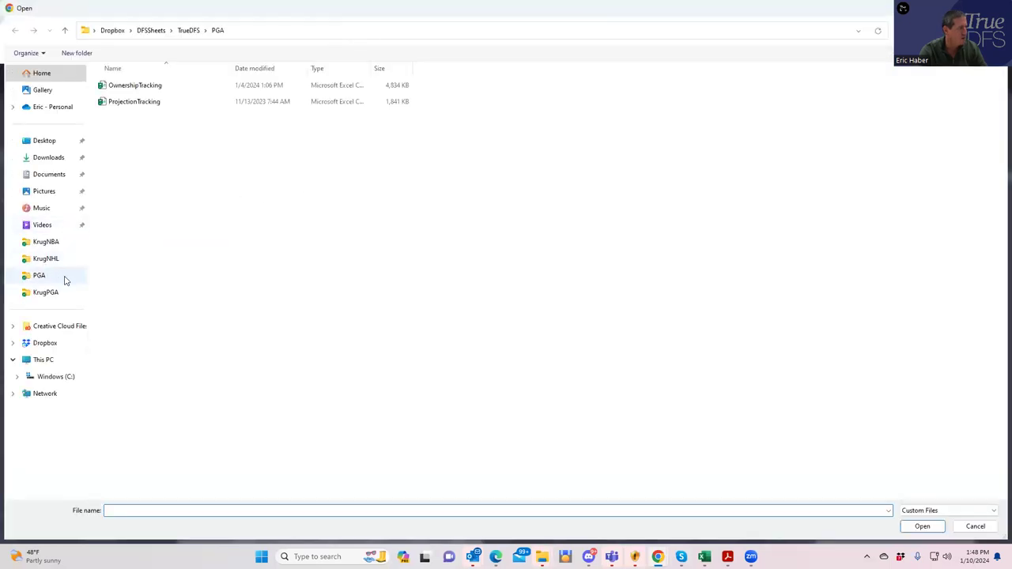
click(48, 293)
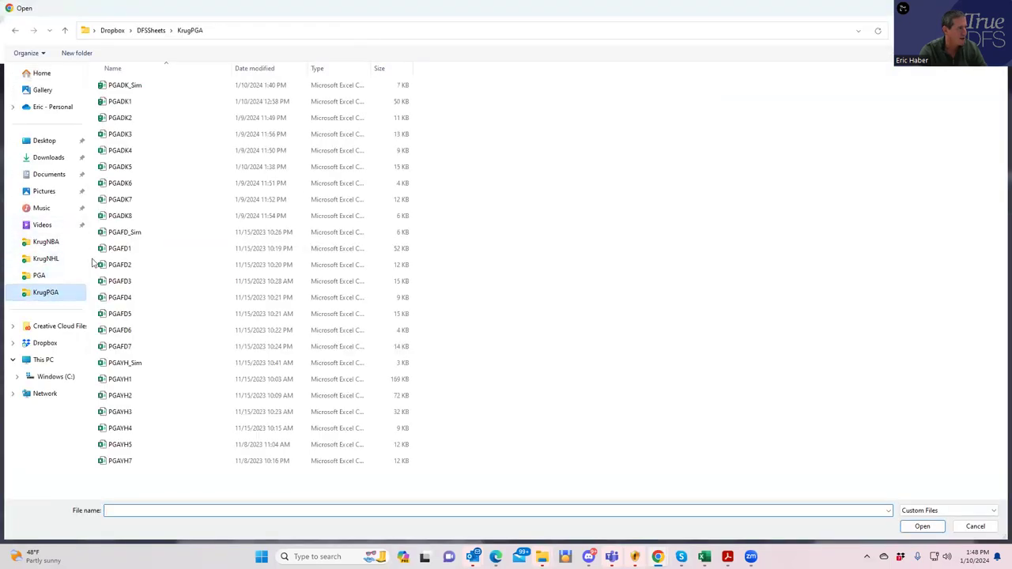
click(125, 84)
click(919, 527)
- Exclude unlisted players from the custom data upload and save it to the player pool
click(423, 471)
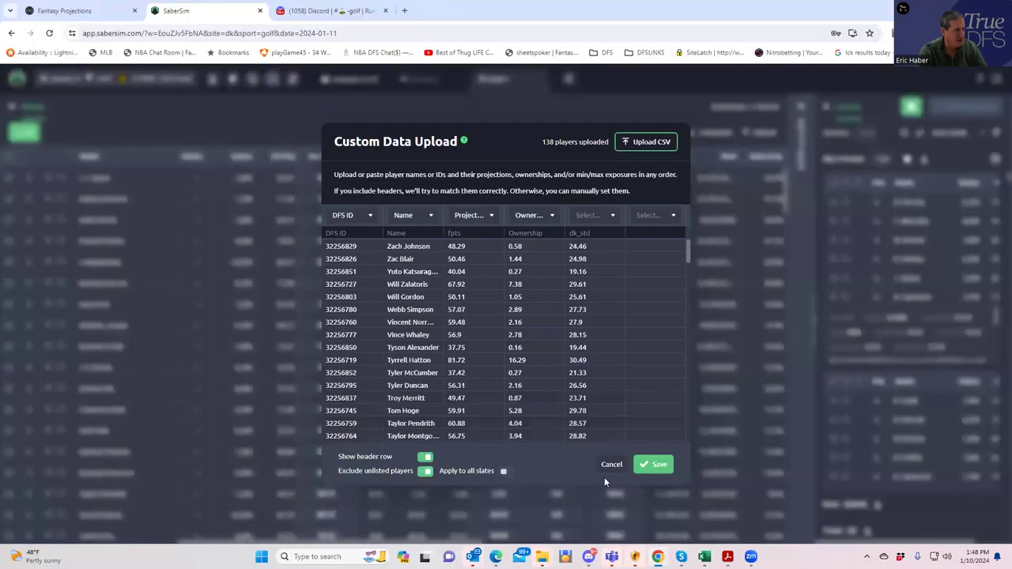
click(653, 465)
click(598, 343)
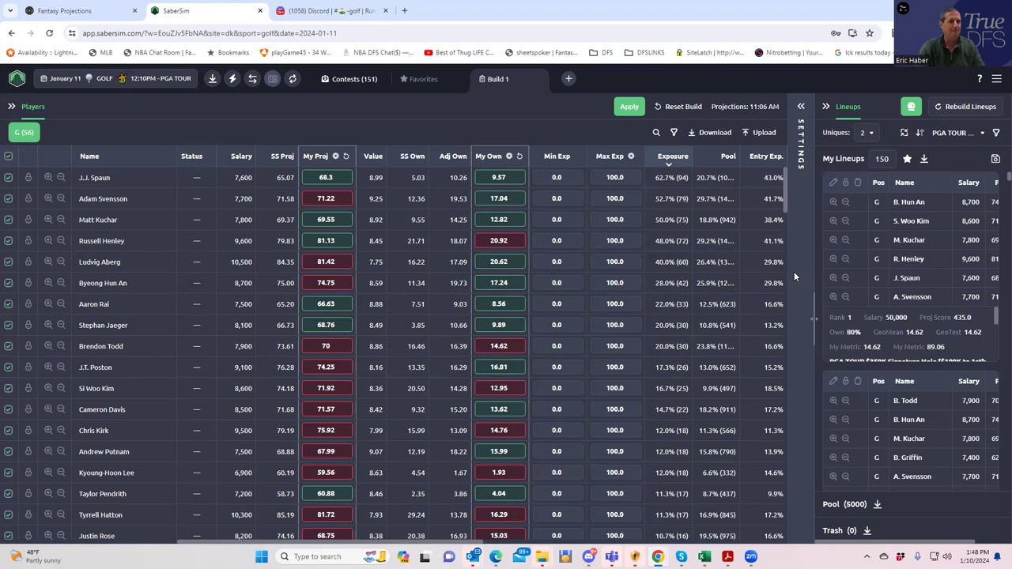
- Set the entry limit in the build settings to 150-max
click(801, 108)
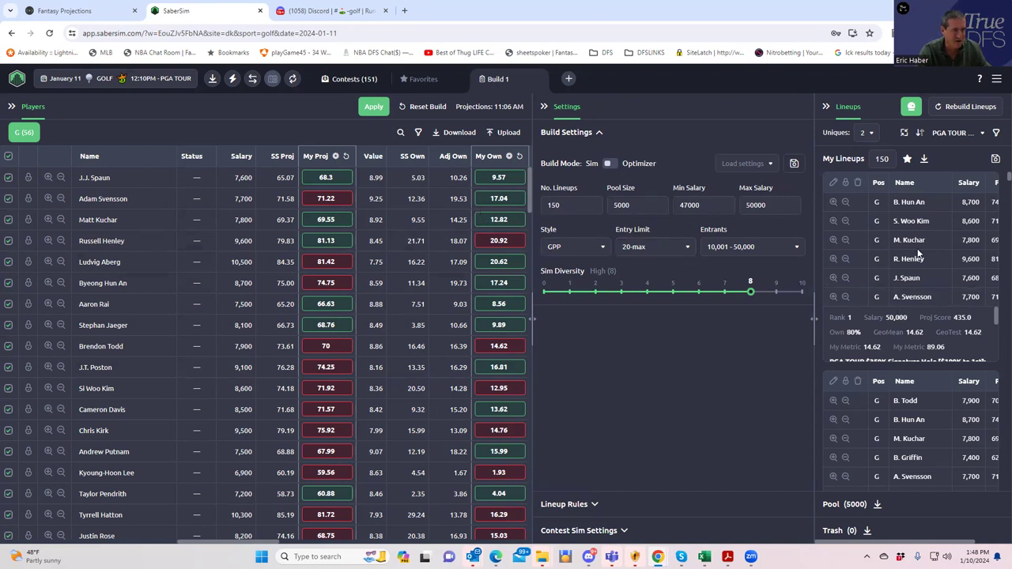
click(668, 246)
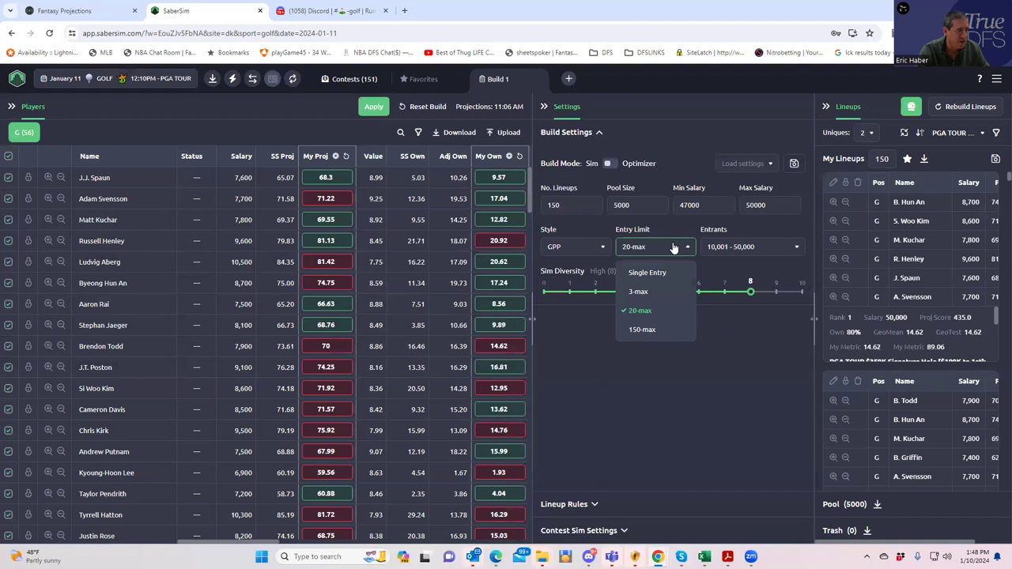
click(638, 329)
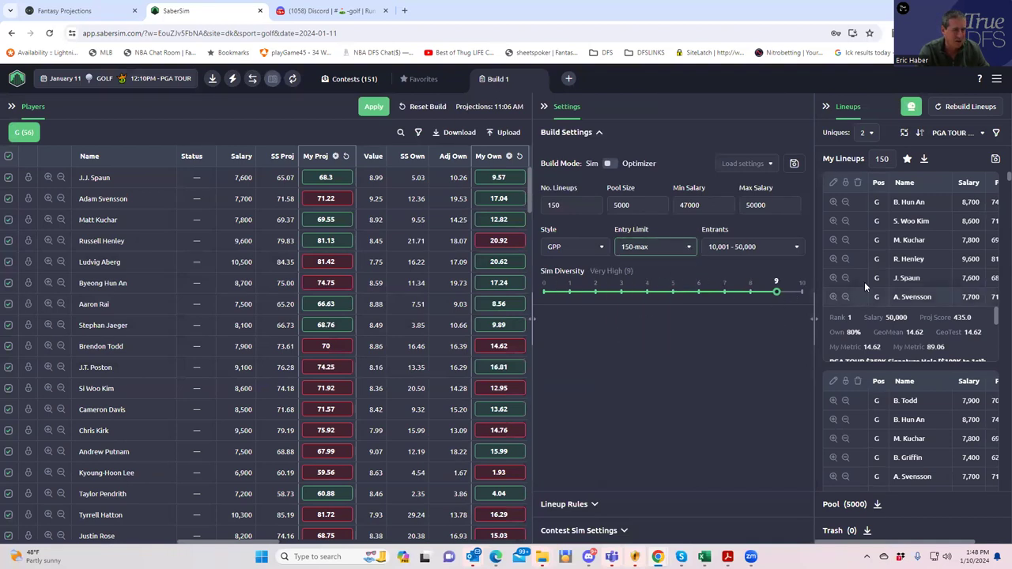
- Close the save-lineups dialog without saving and rebuild the lineups, discarding the previous ones
click(995, 160)
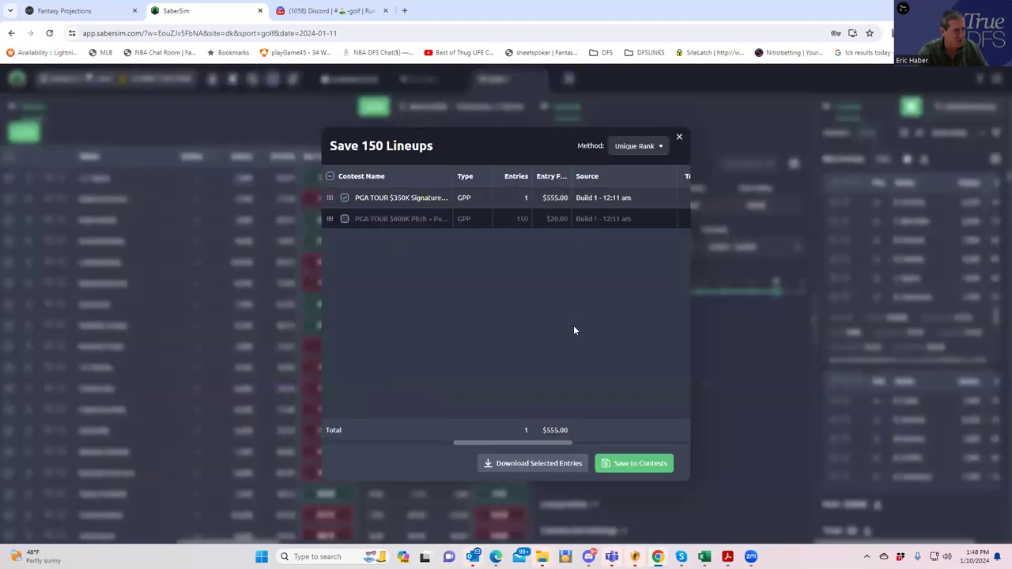
click(679, 139)
click(965, 108)
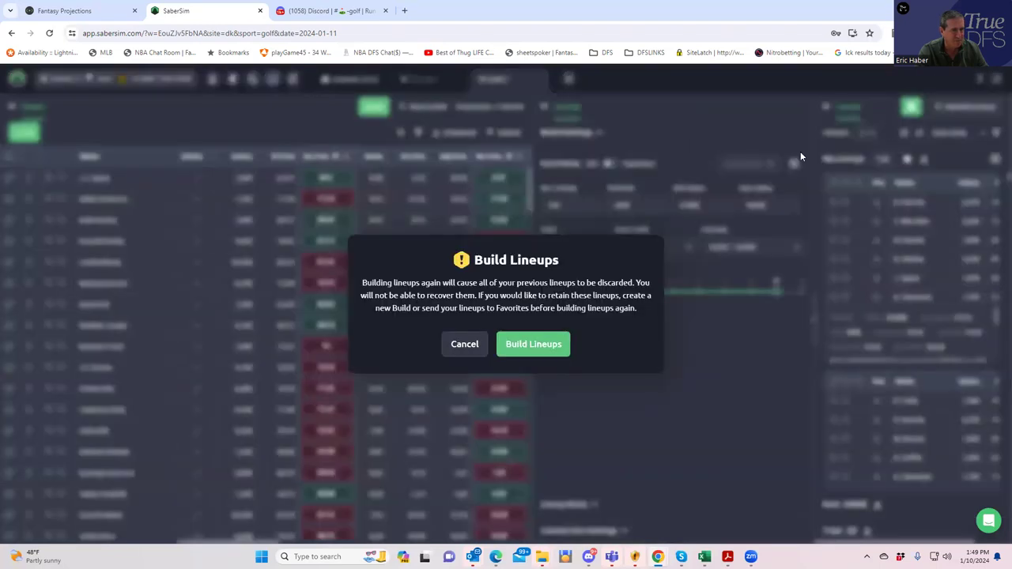
click(533, 345)
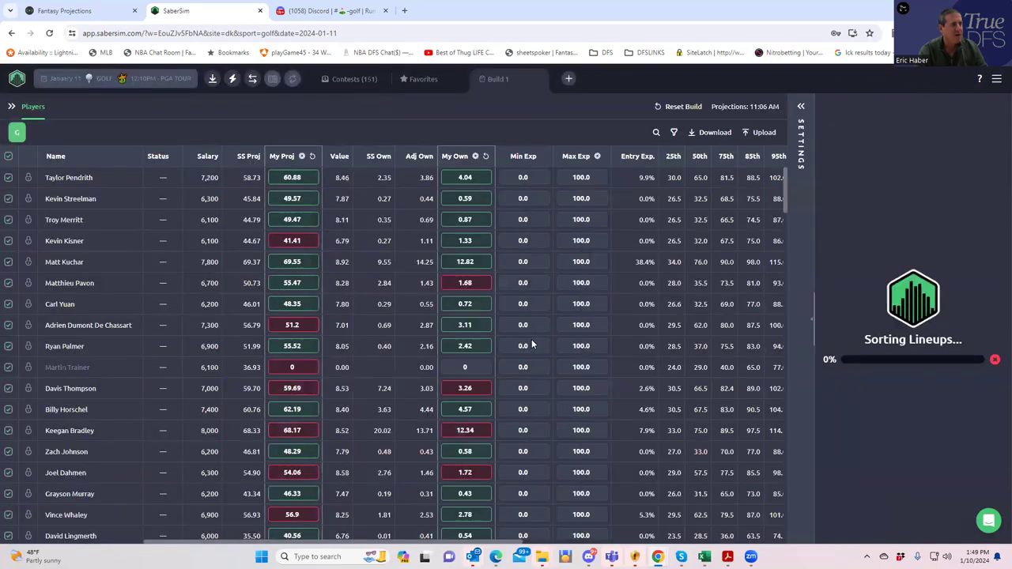